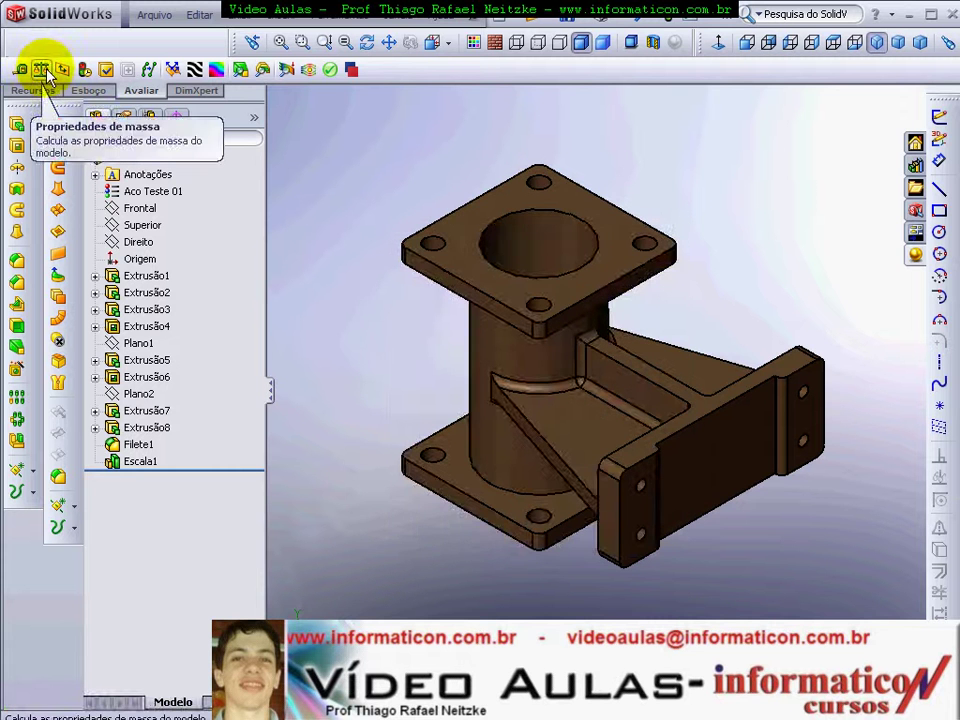
Step: Run Ferramentas > Propriedades de massa on Peca 16 to compute its mass properties
scroll(570, 340, up, 2)
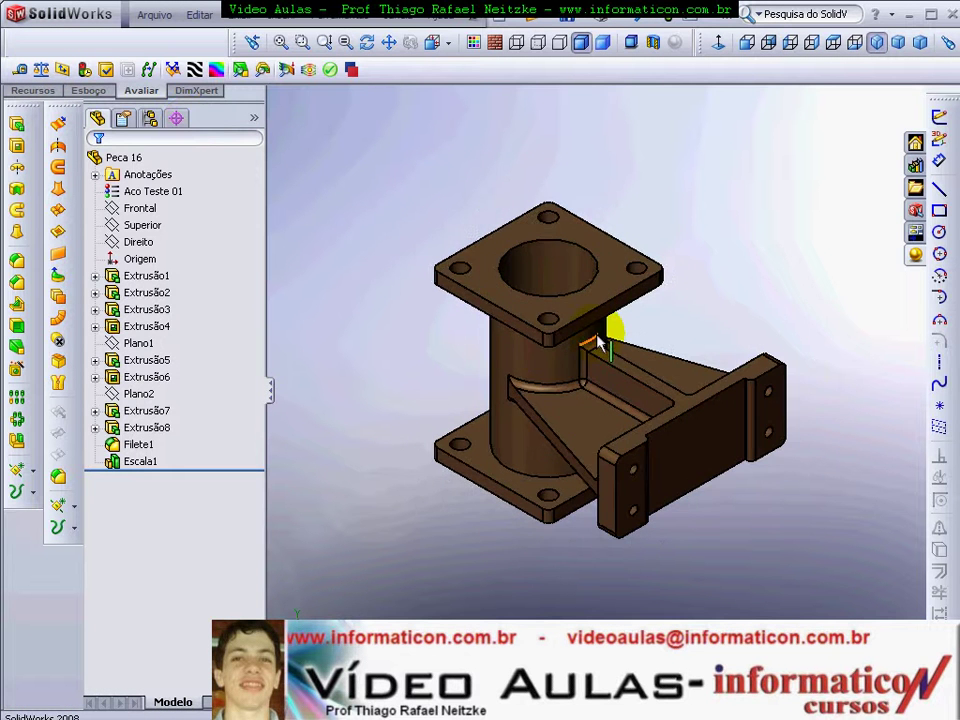
scroll(580, 328, down, 2)
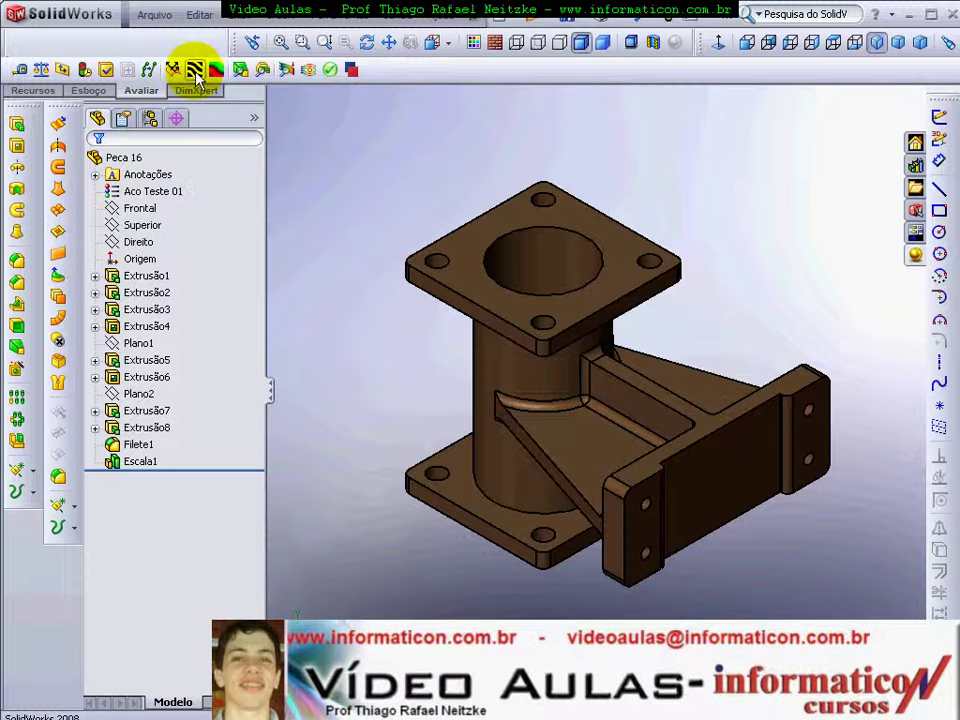
click(80, 95)
click(140, 91)
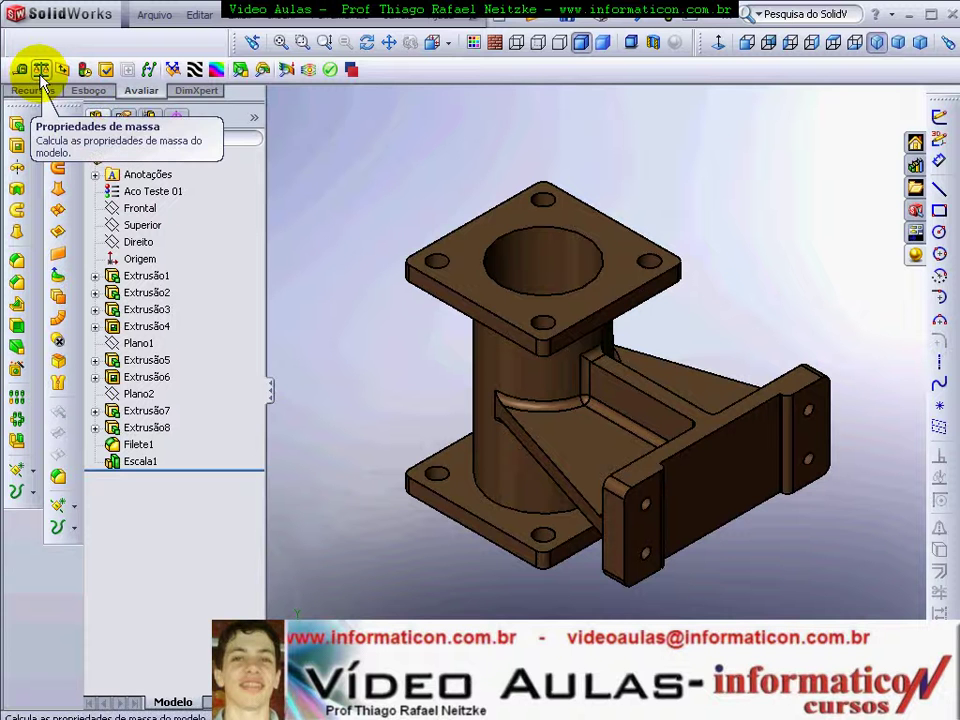
click(322, 14)
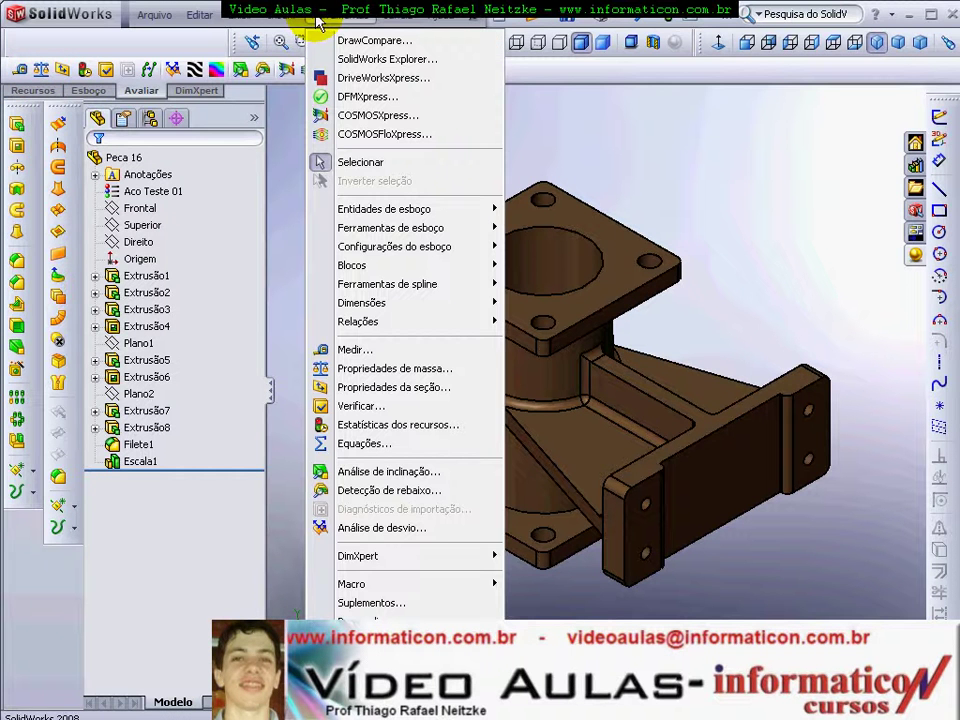
click(375, 369)
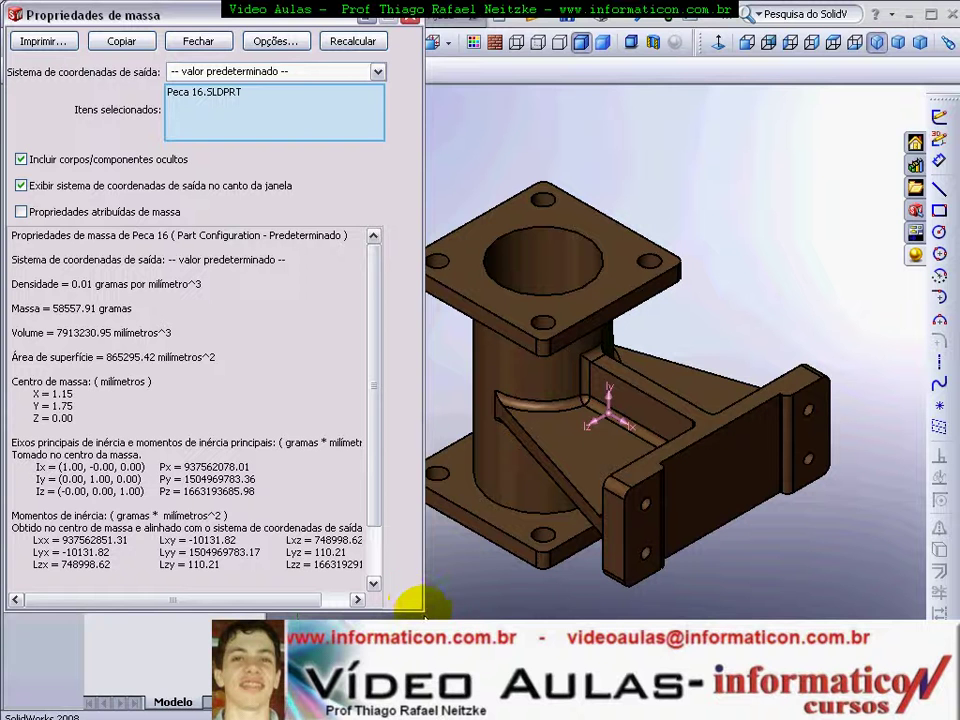
Step: Enlarge the results window, highlight the Densidade line, and move the dialog aside
mouse_move(420, 608)
mouse_down()
mouse_move(446, 666)
mouse_move(440, 606)
mouse_up()
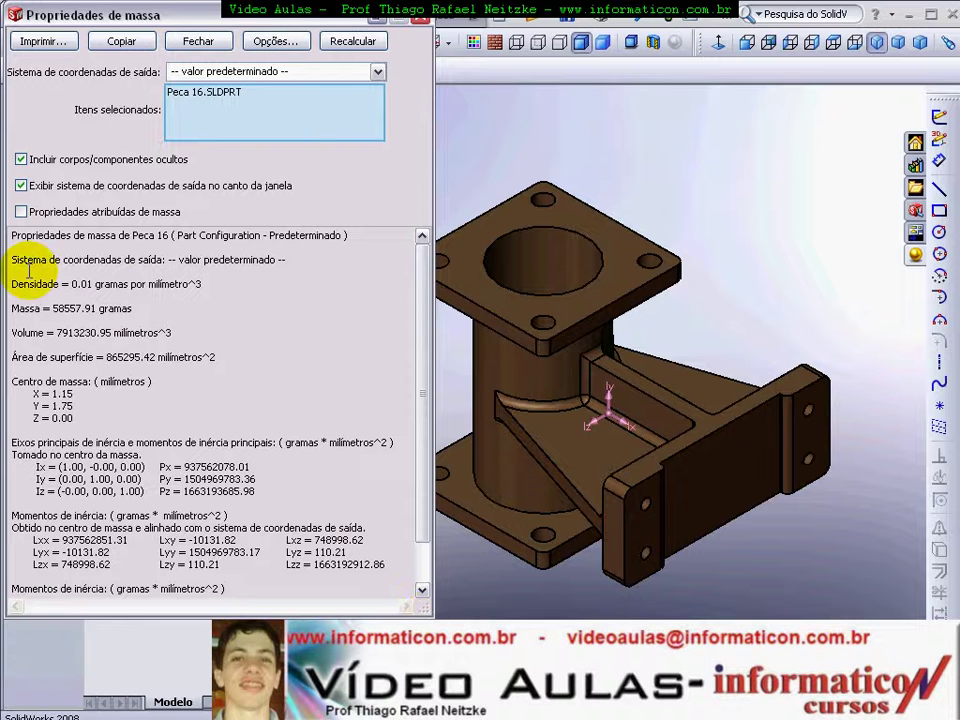
drag(15, 284, 199, 286)
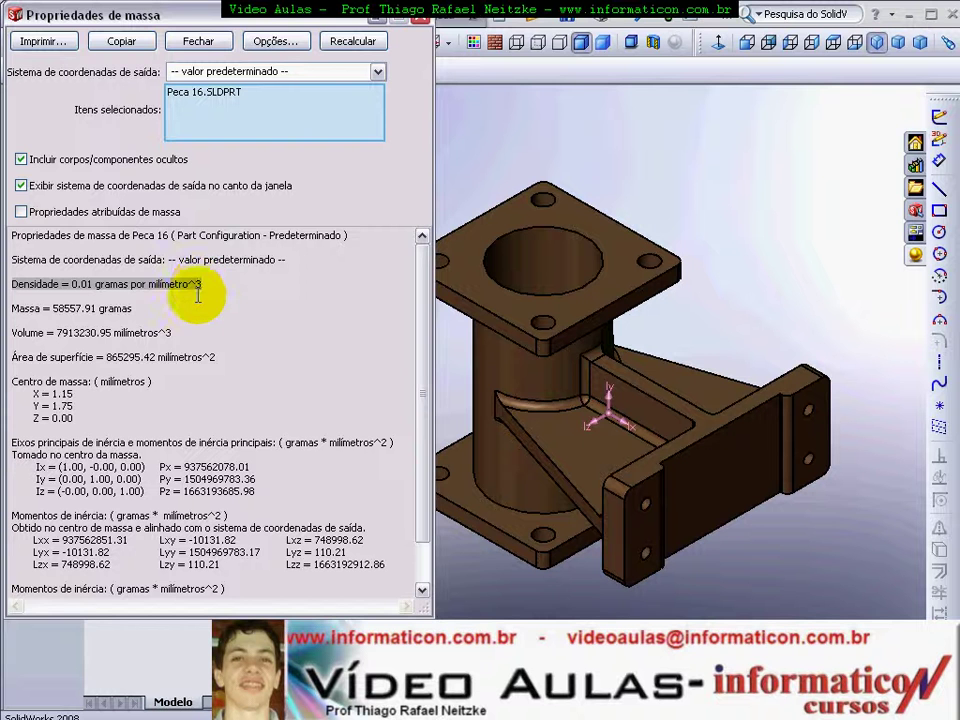
drag(222, 18, 405, 193)
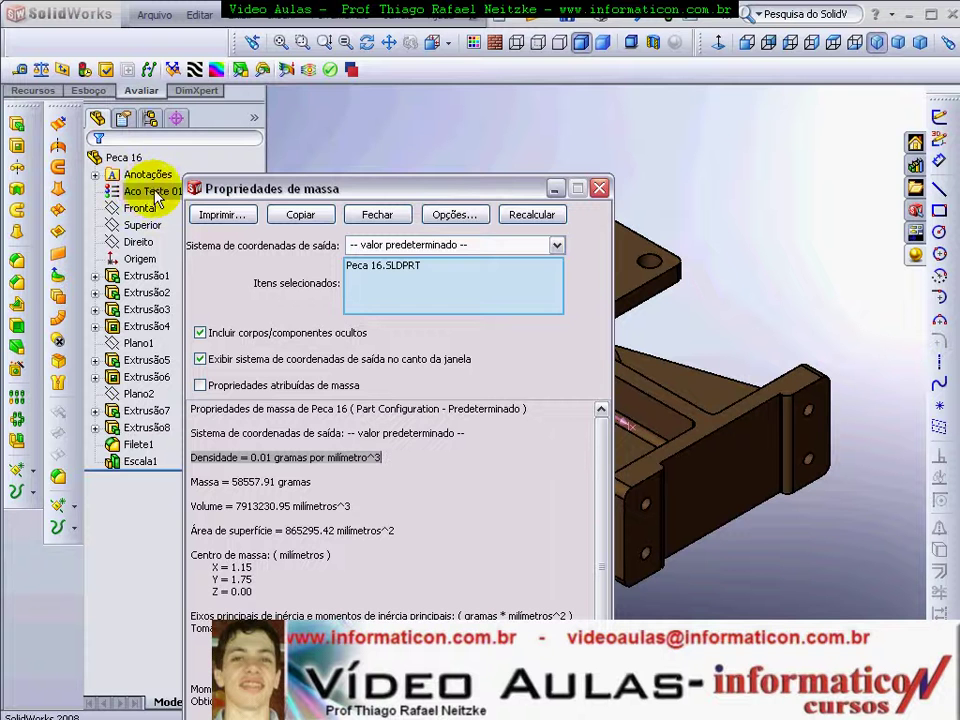
drag(210, 188, 88, 66)
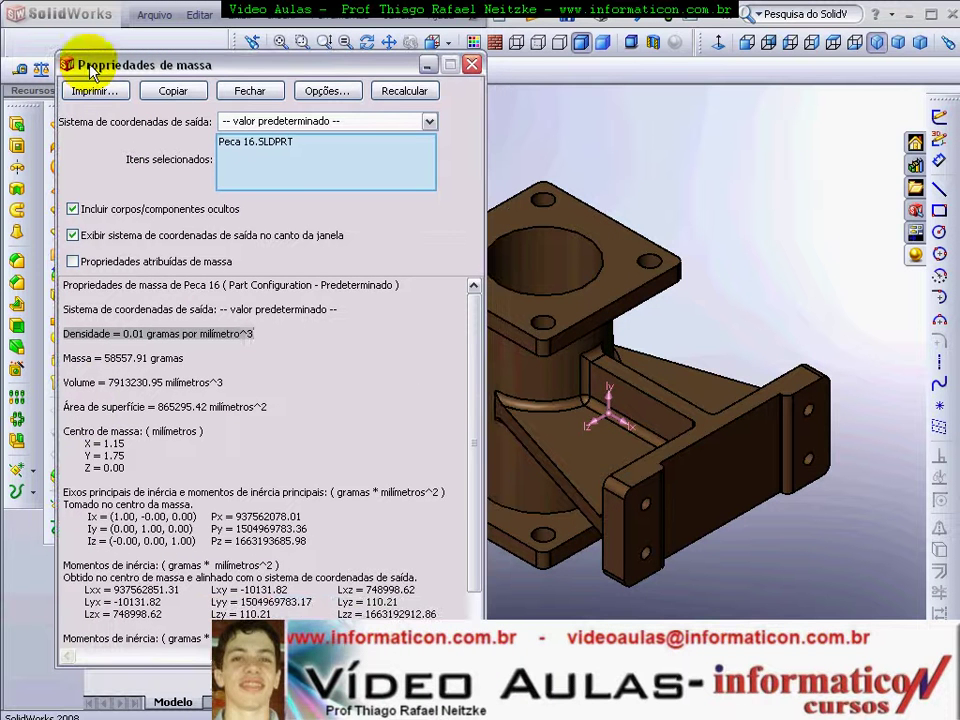
drag(62, 358, 186, 358)
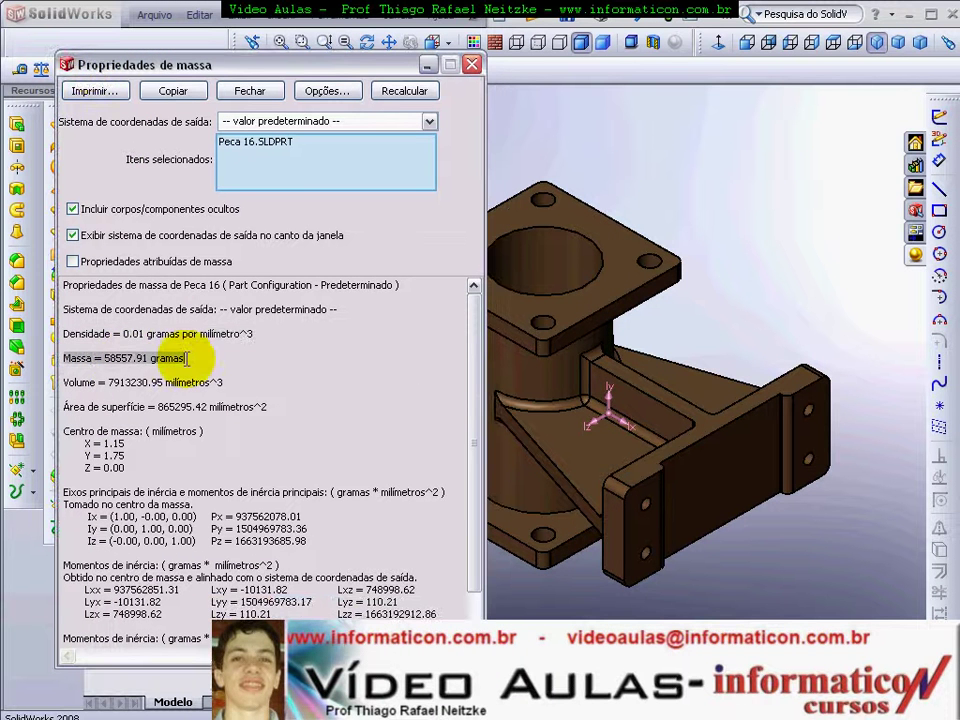
drag(202, 66, 150, 17)
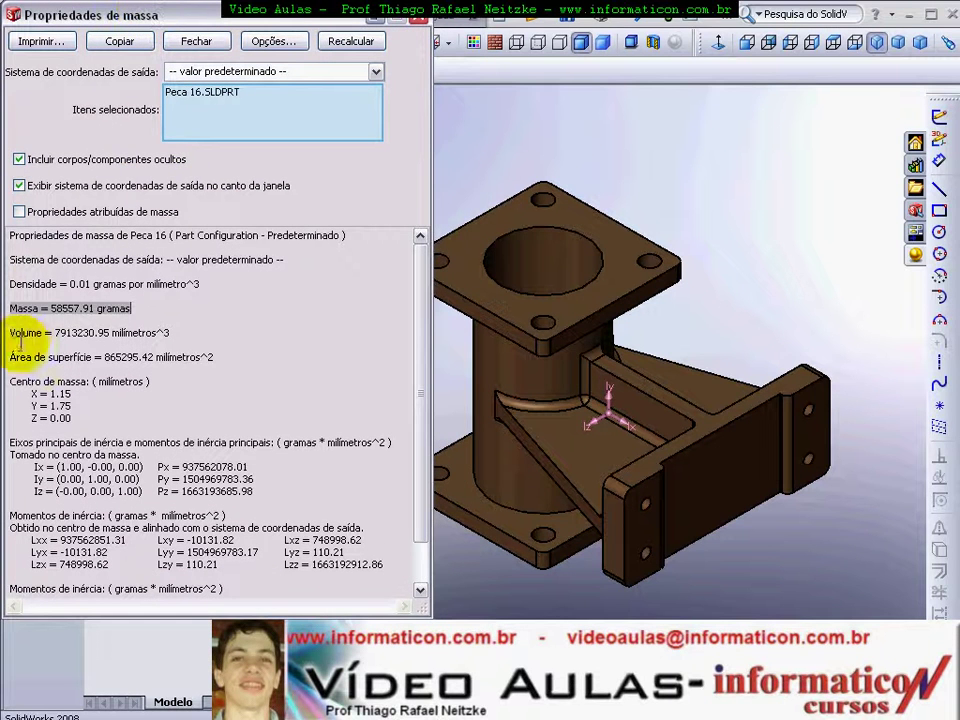
drag(10, 333, 168, 334)
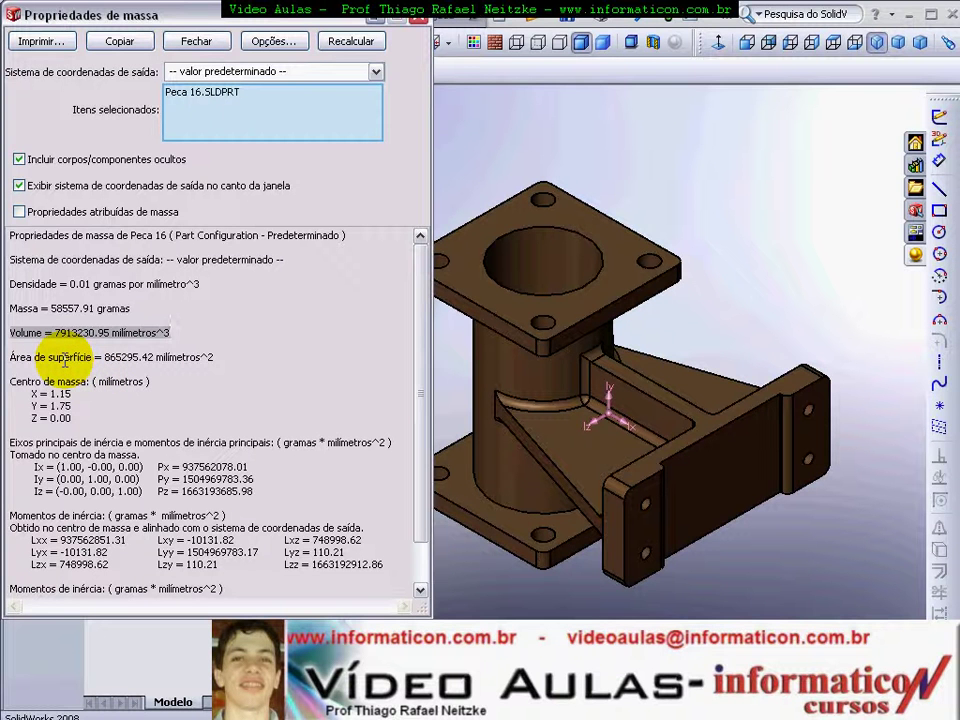
click(12, 380)
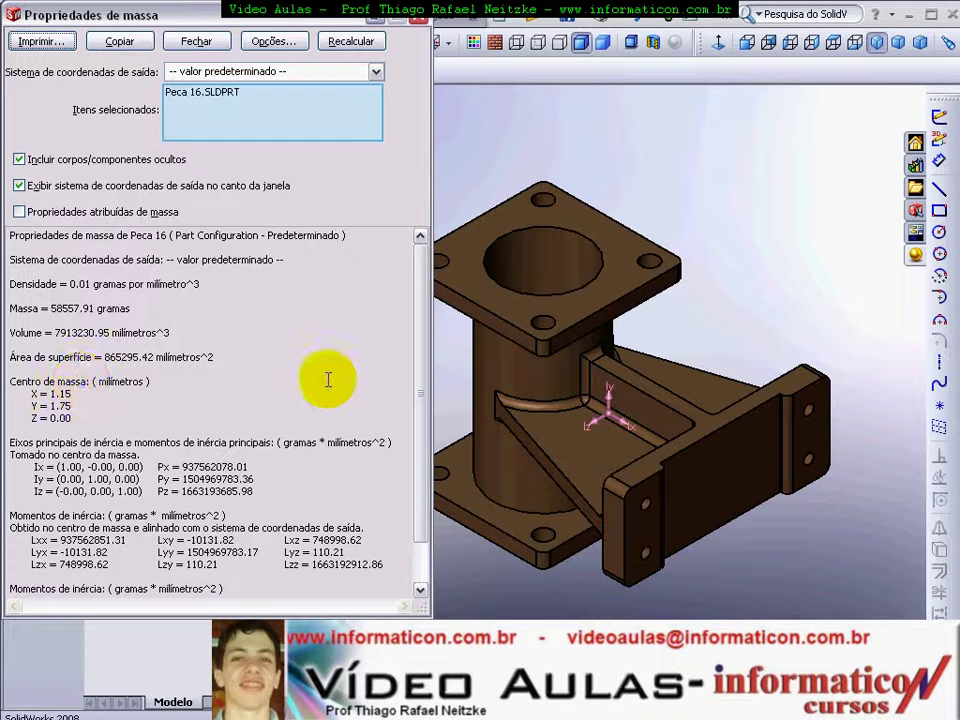
Step: Open the mass property options and switch to custom unit settings
click(272, 42)
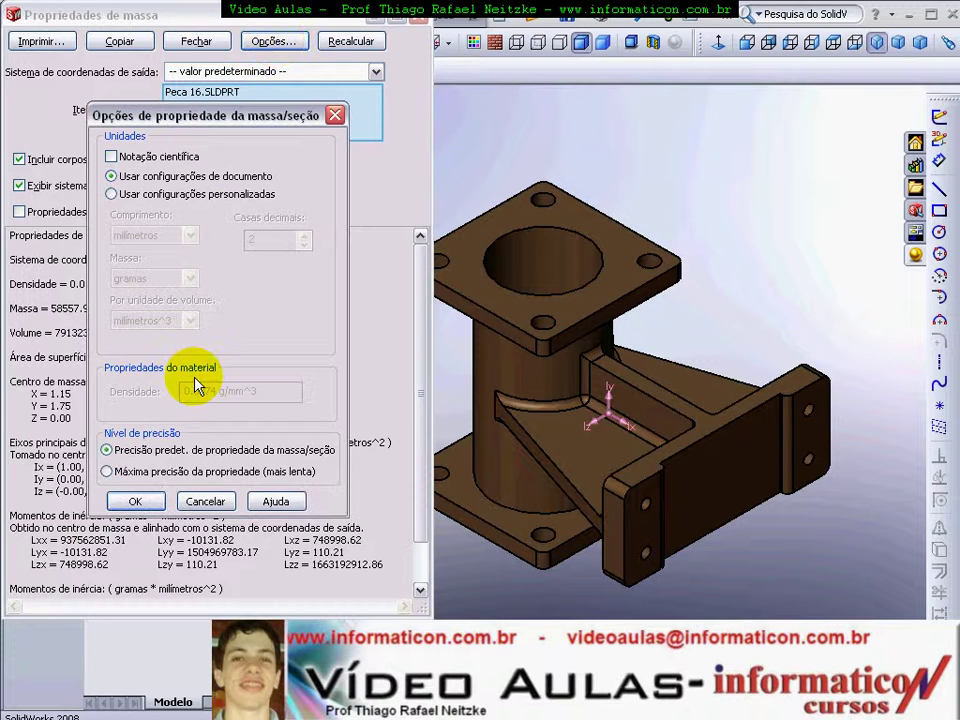
click(140, 160)
click(122, 195)
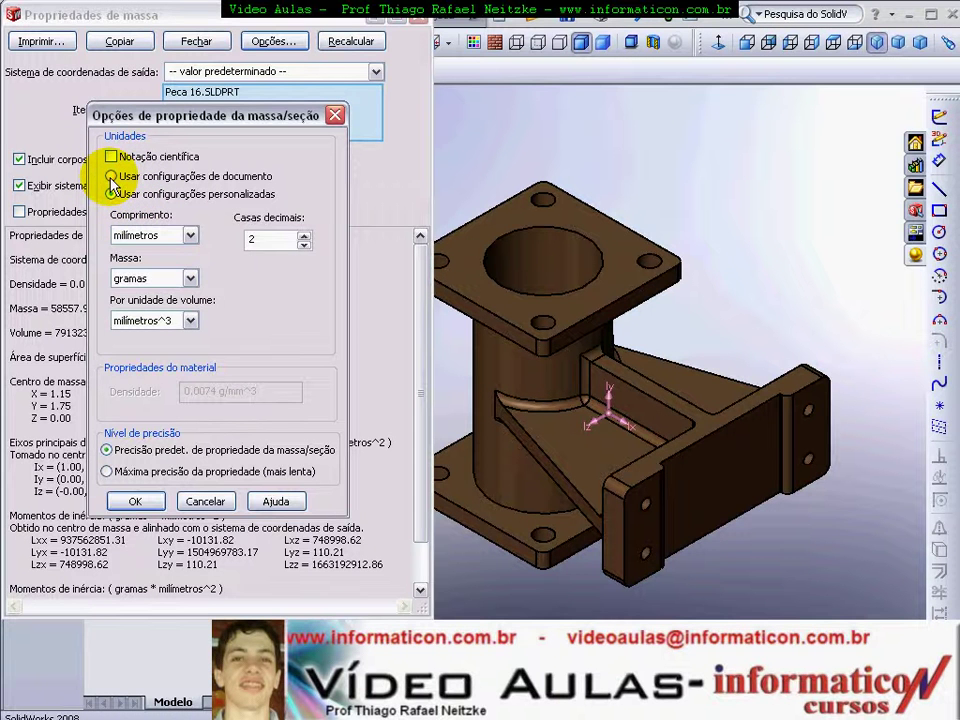
click(111, 177)
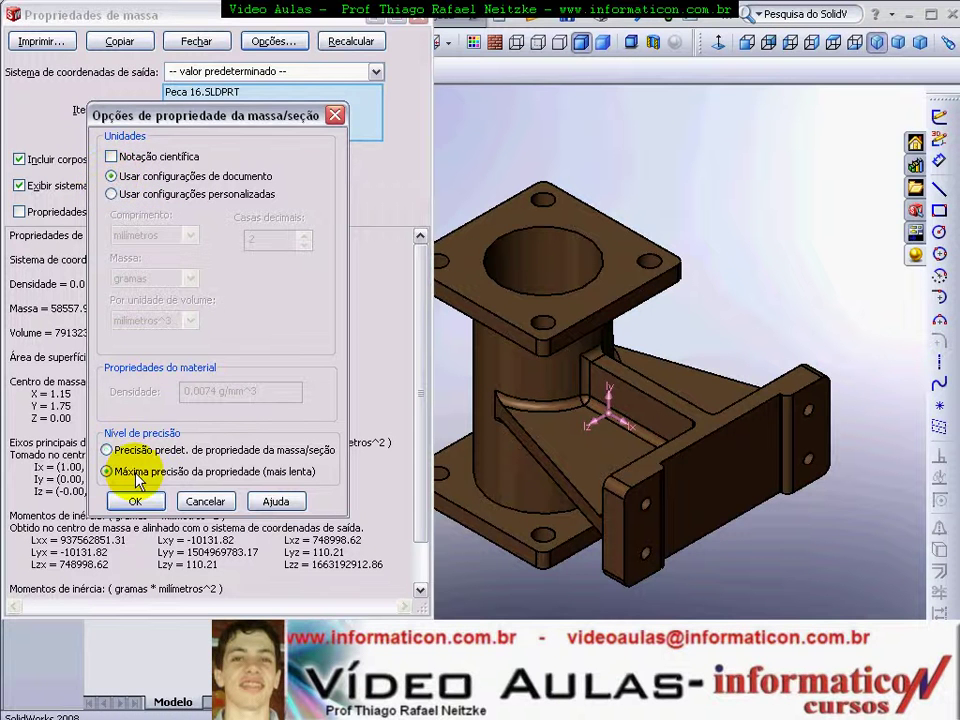
click(113, 450)
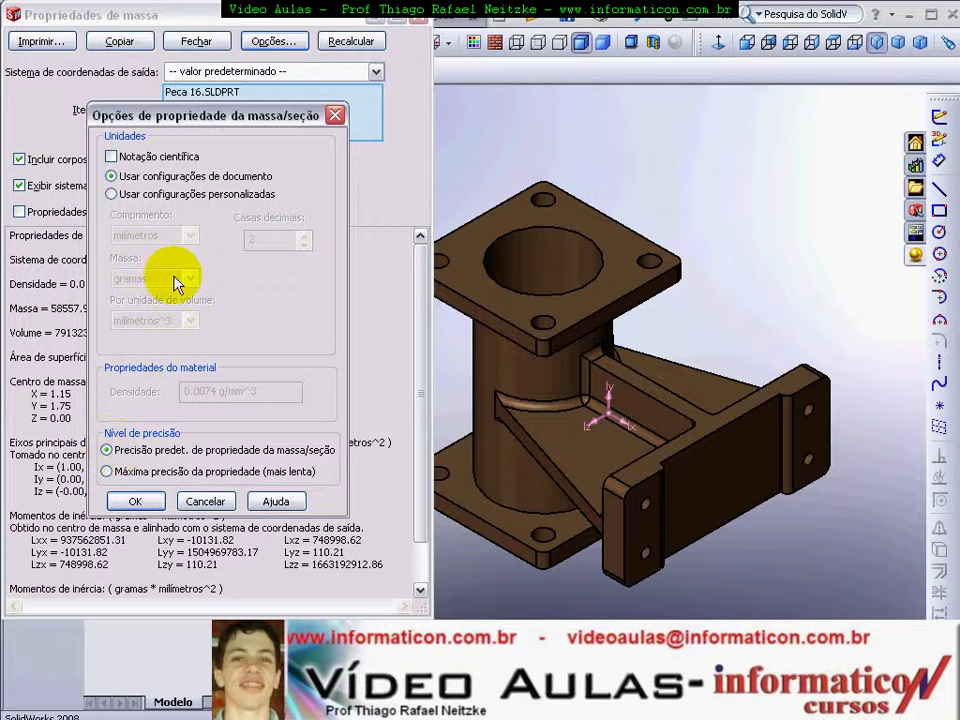
click(112, 193)
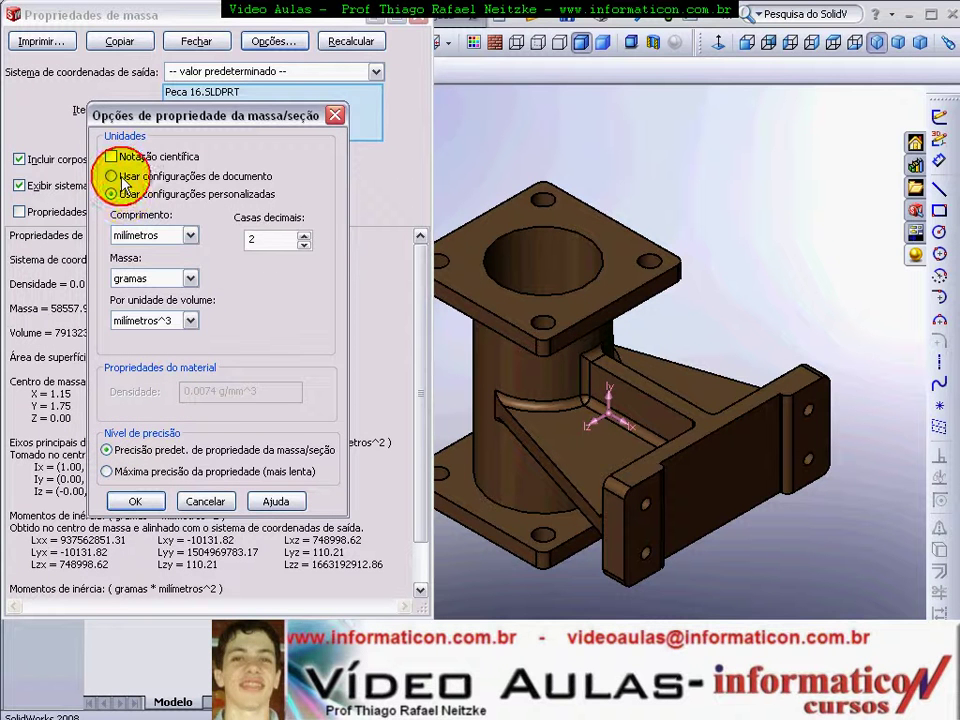
click(121, 177)
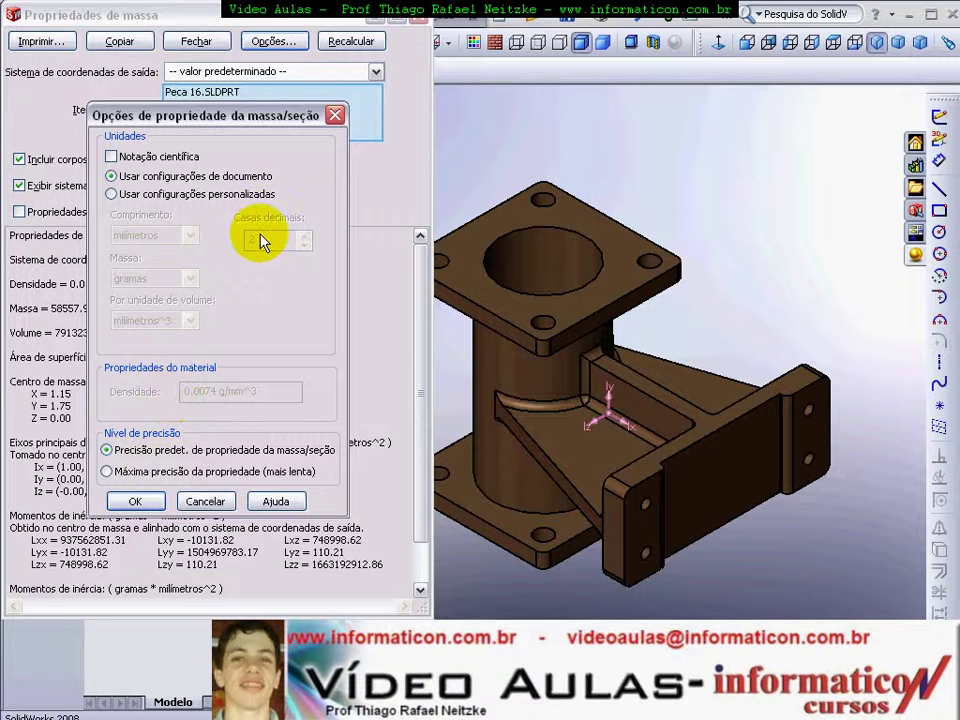
click(178, 197)
Step: Set length to Polegadas with 3 decimal places and apply the settings
click(190, 236)
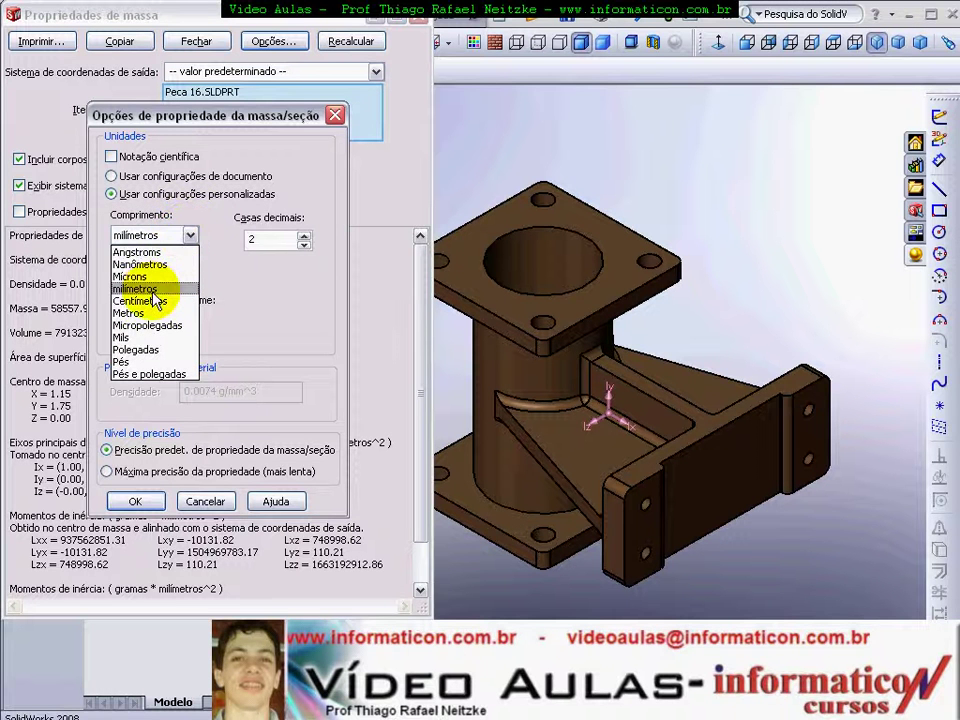
click(140, 352)
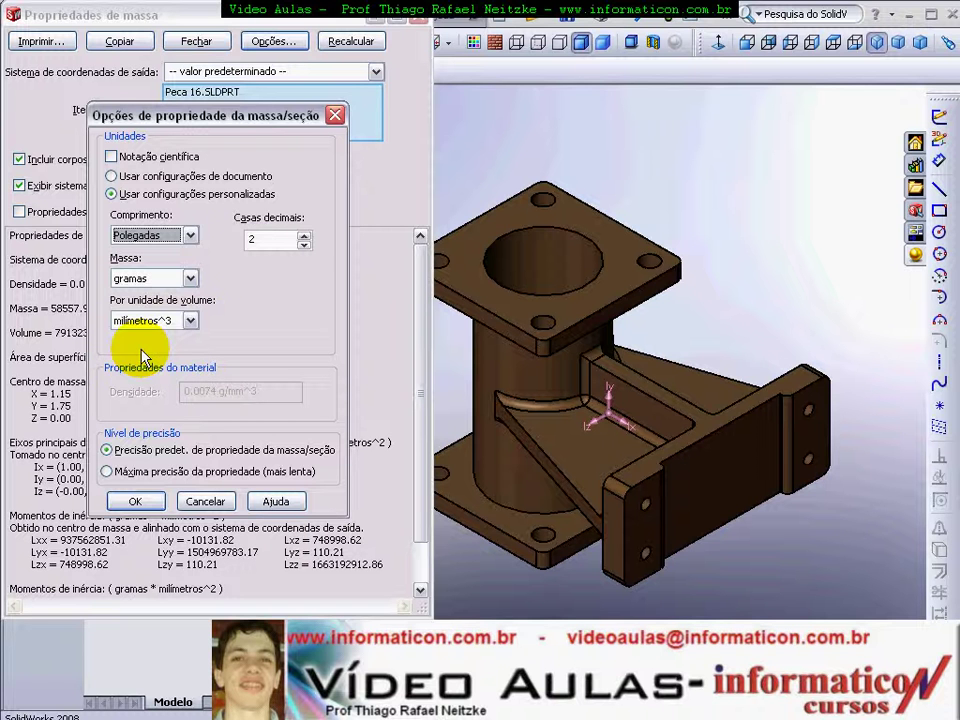
click(304, 236)
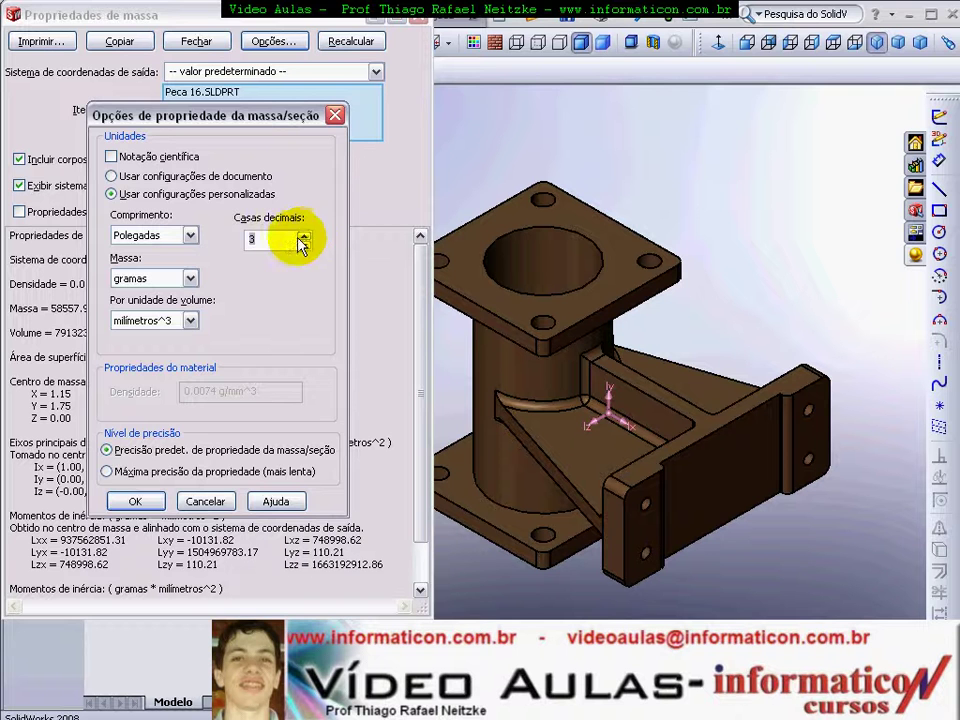
click(138, 501)
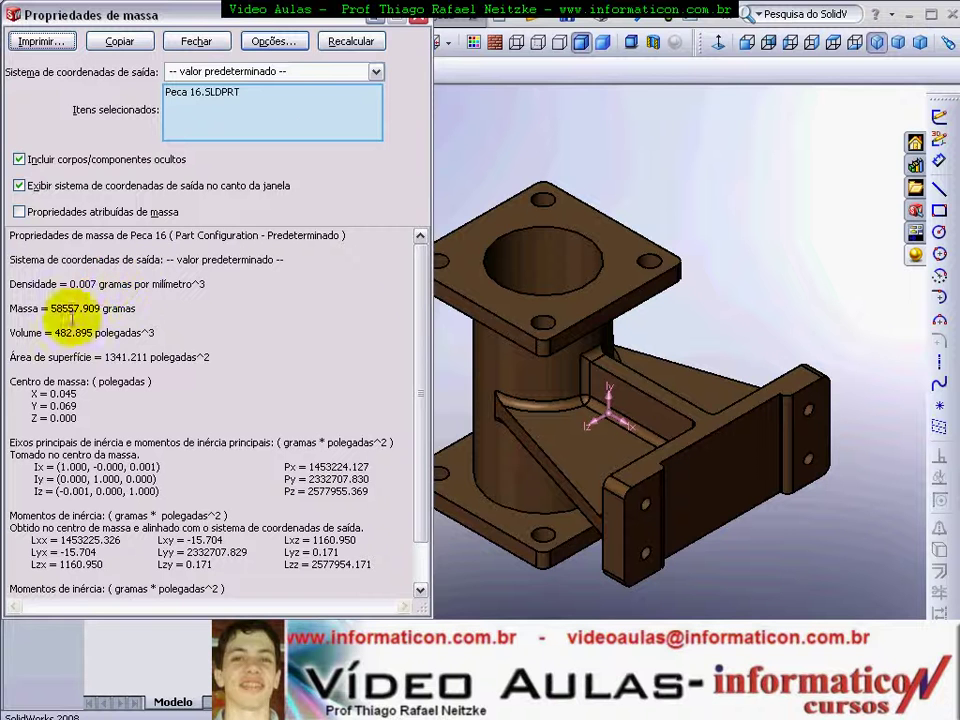
Step: Recalculate the inch-based results and reopen the mass property unit options
click(345, 42)
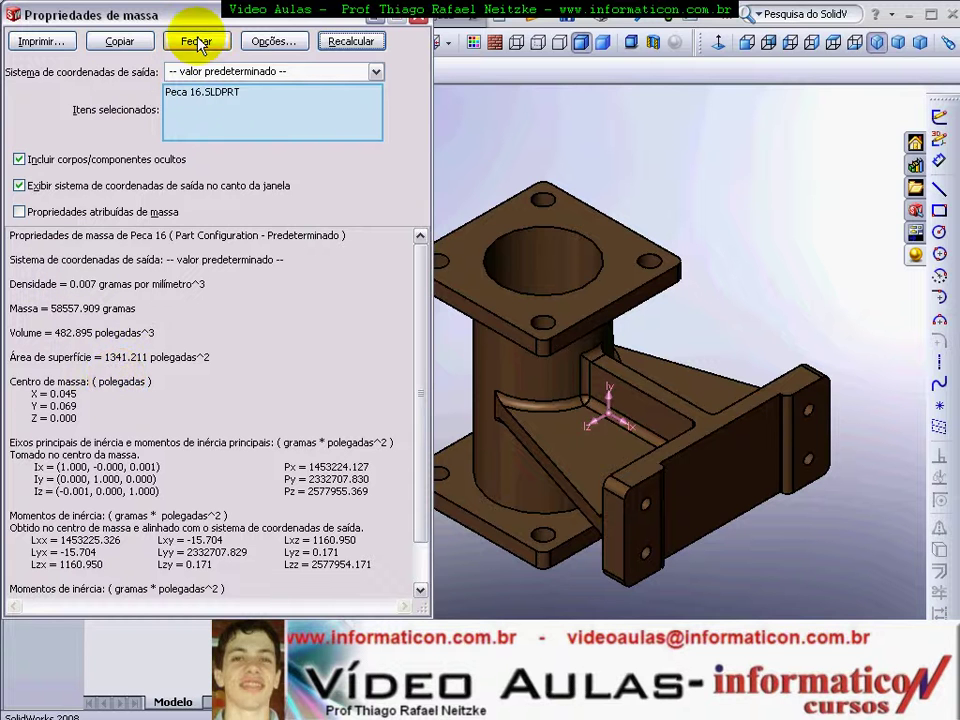
click(265, 41)
Step: Keep length in Polegadas, change the mass unit to quilogramas, and apply
click(190, 235)
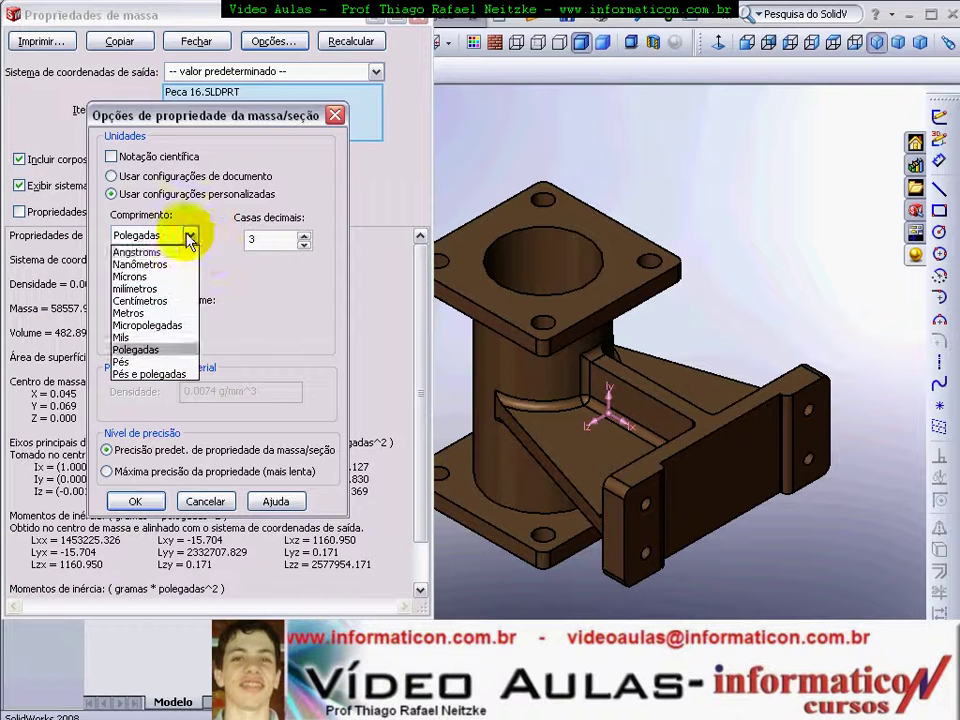
click(216, 254)
click(189, 278)
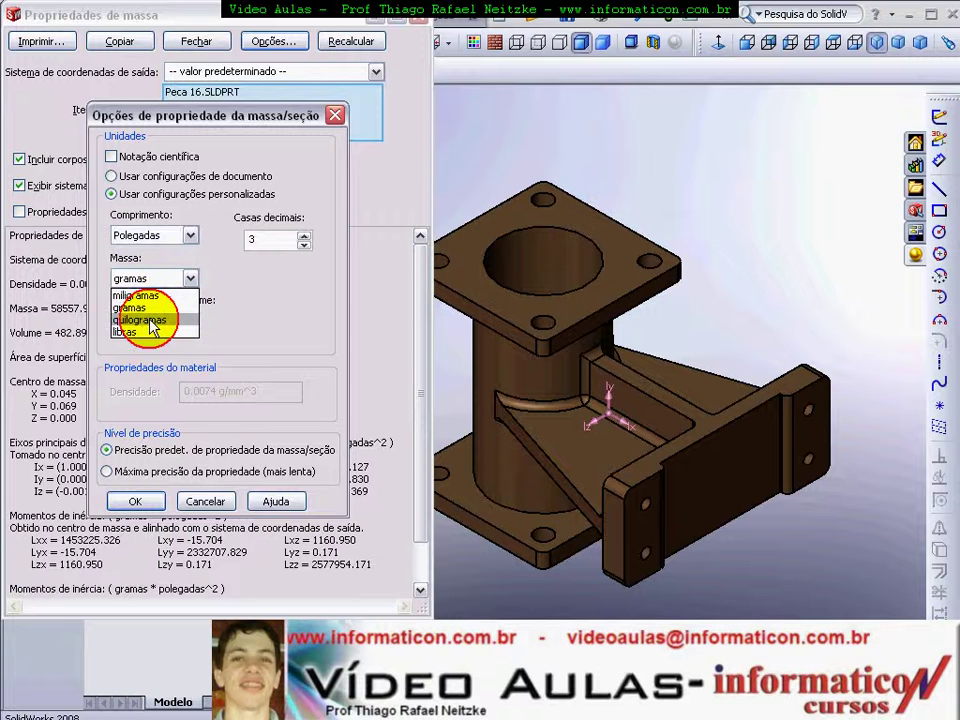
click(150, 320)
click(130, 500)
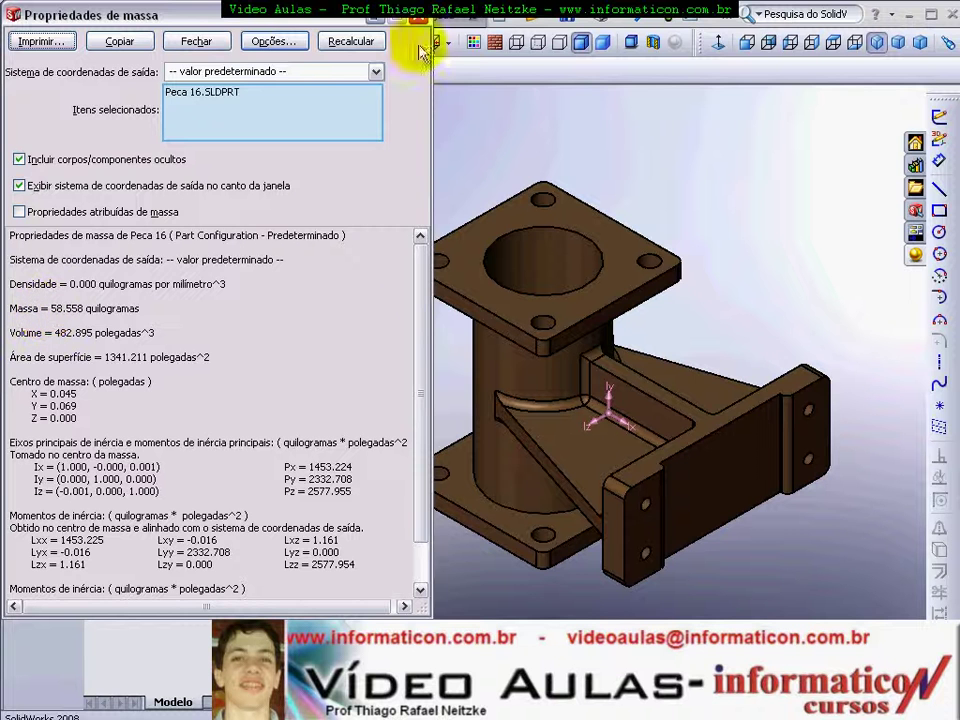
Step: Recalculate and highlight mass 58.558 quilogramas and volume 482.895 polegadas^3 in the results
click(349, 41)
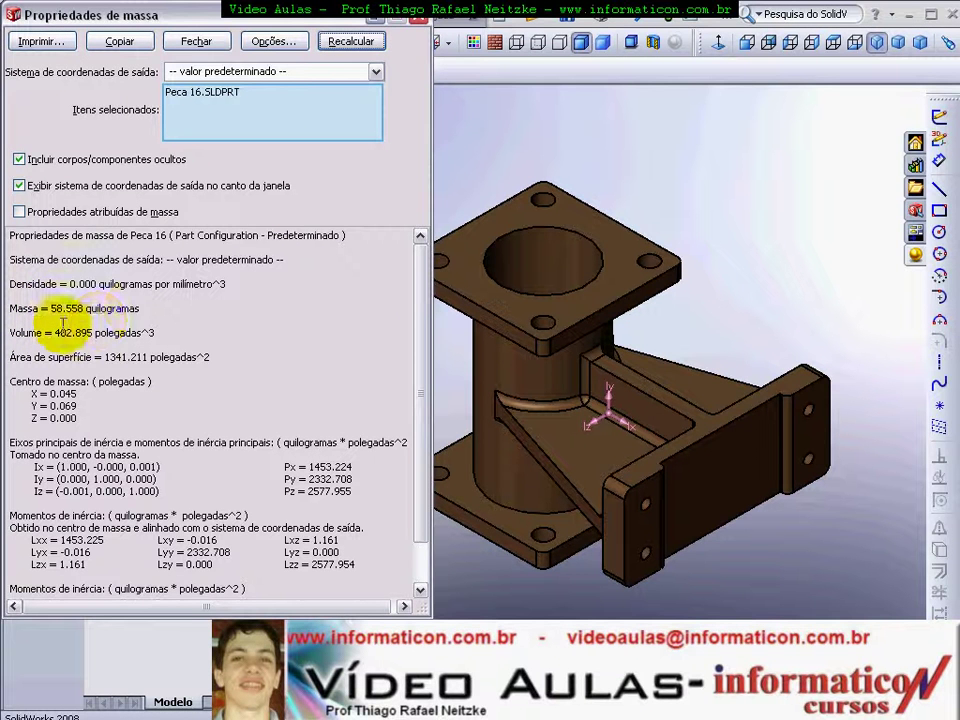
drag(51, 309, 139, 309)
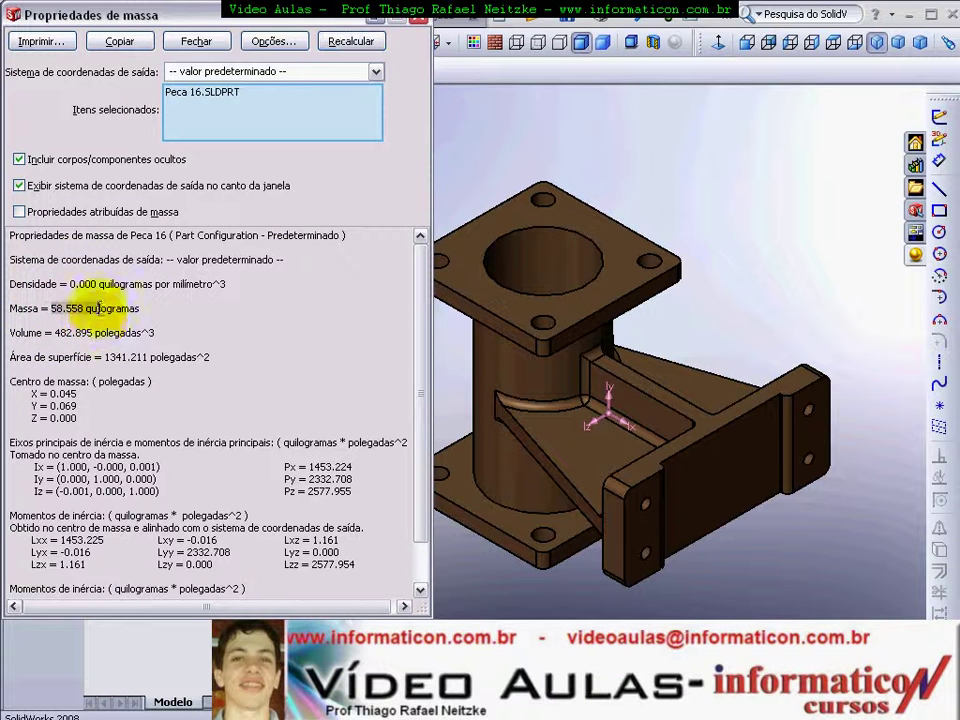
click(207, 345)
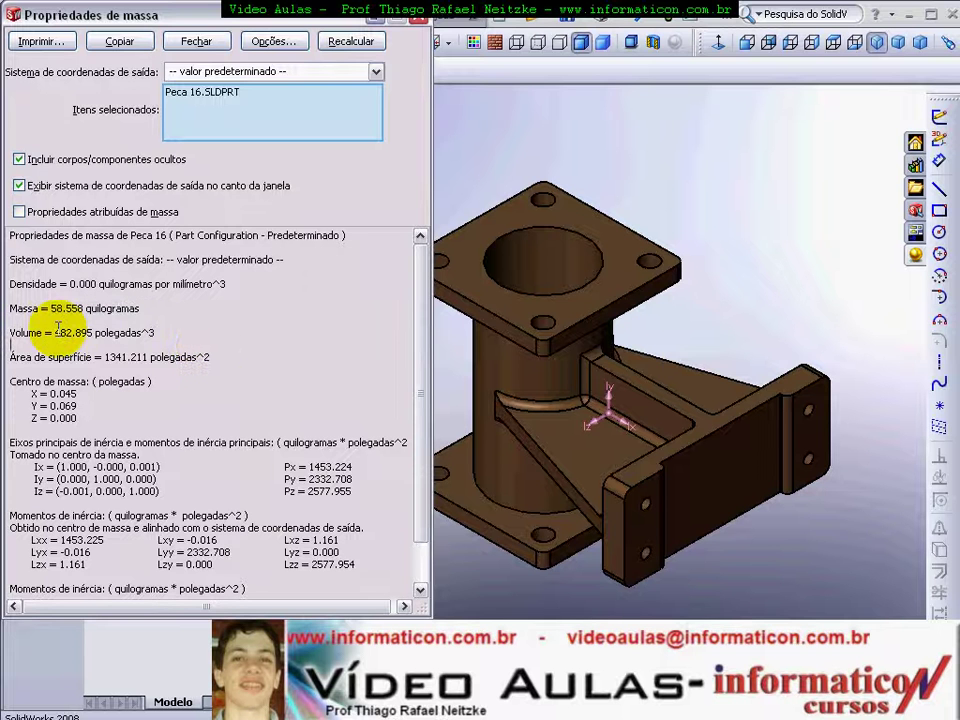
drag(56, 333, 195, 332)
click(198, 333)
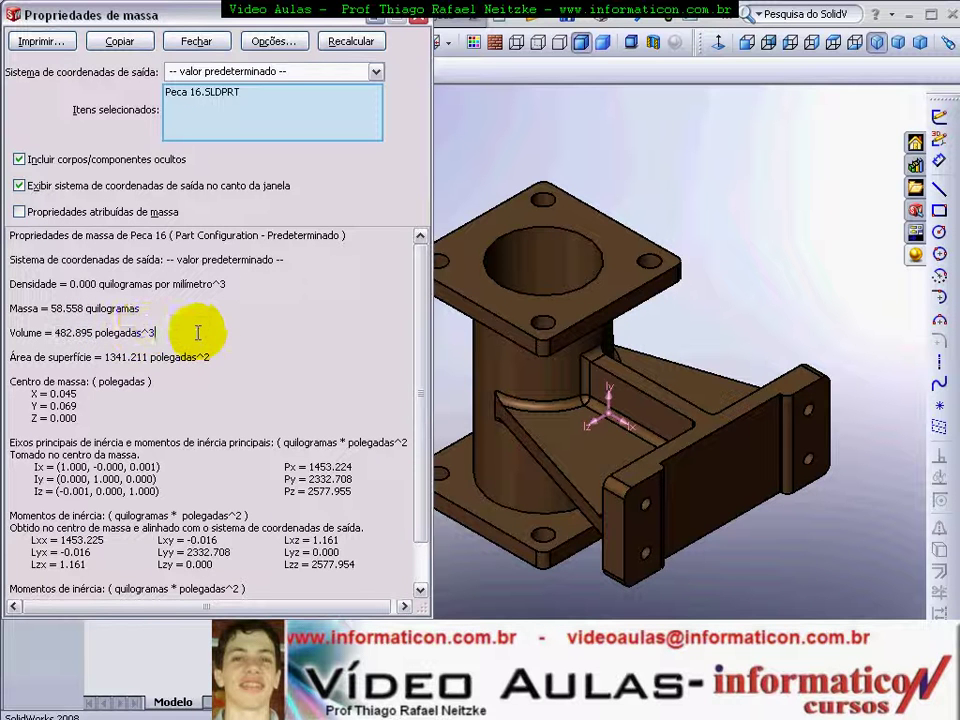
Step: Reopen the mass property unit options from the results window
click(167, 318)
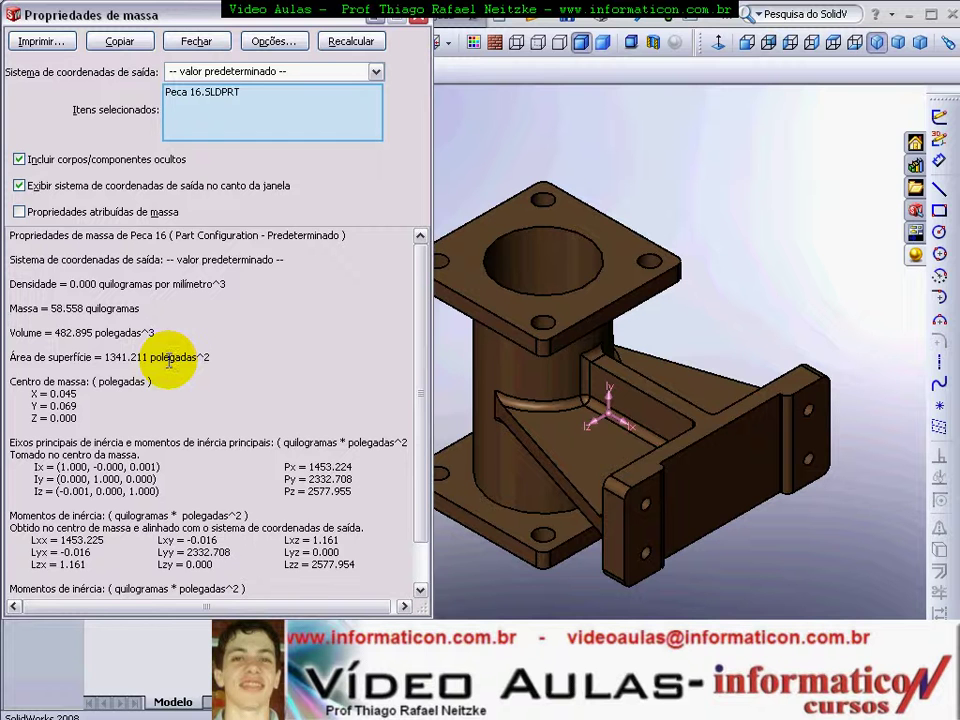
scroll(169, 362, down, 1)
scroll(169, 363, up, 1)
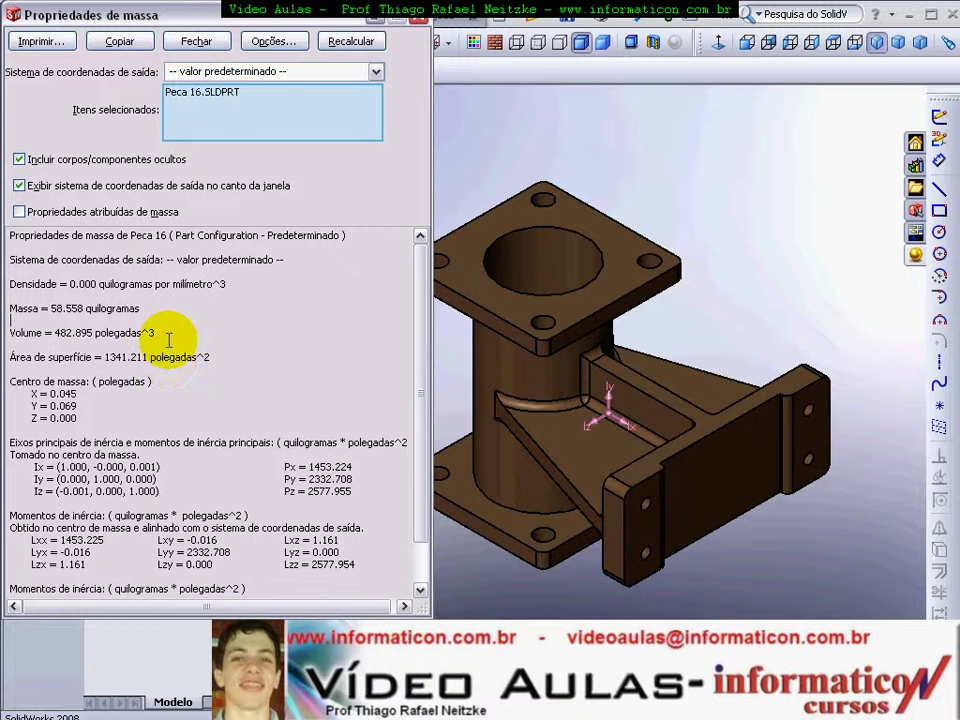
click(286, 48)
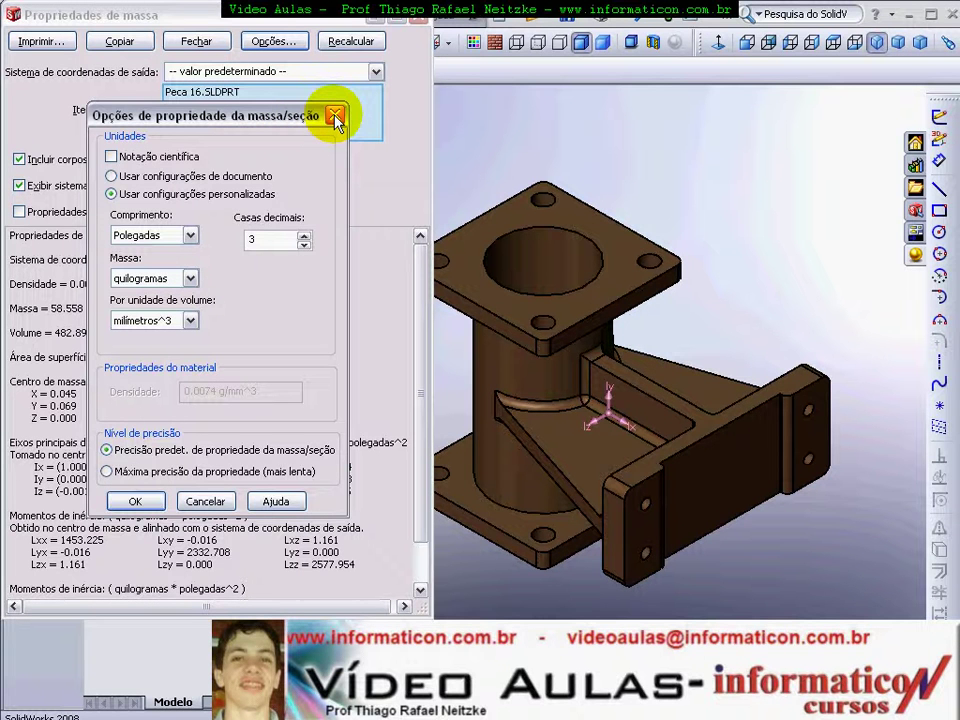
click(128, 503)
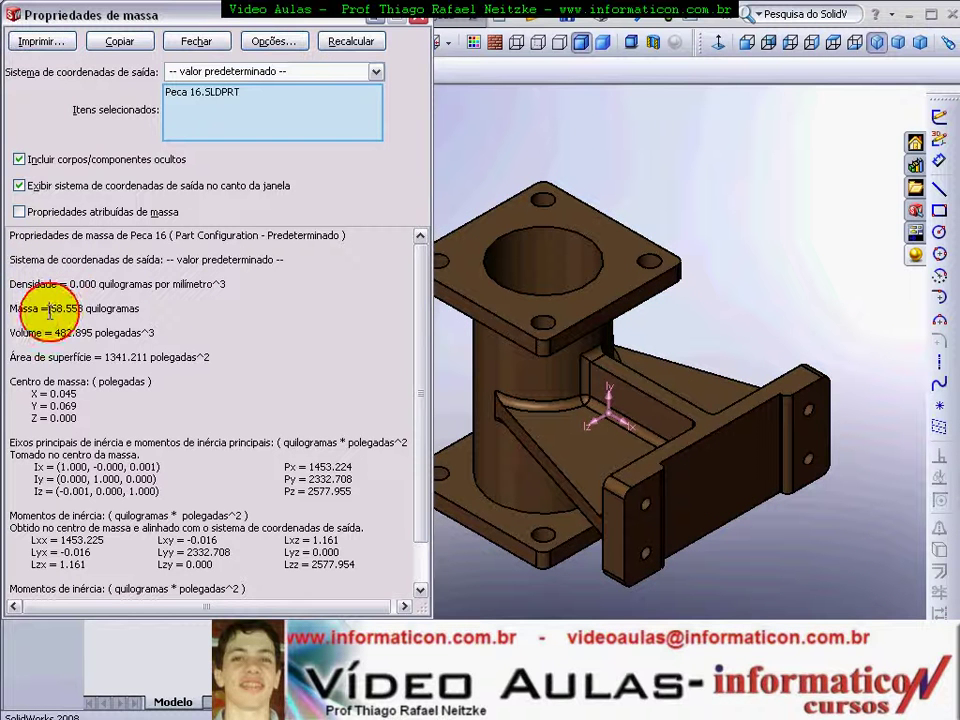
drag(50, 309, 142, 309)
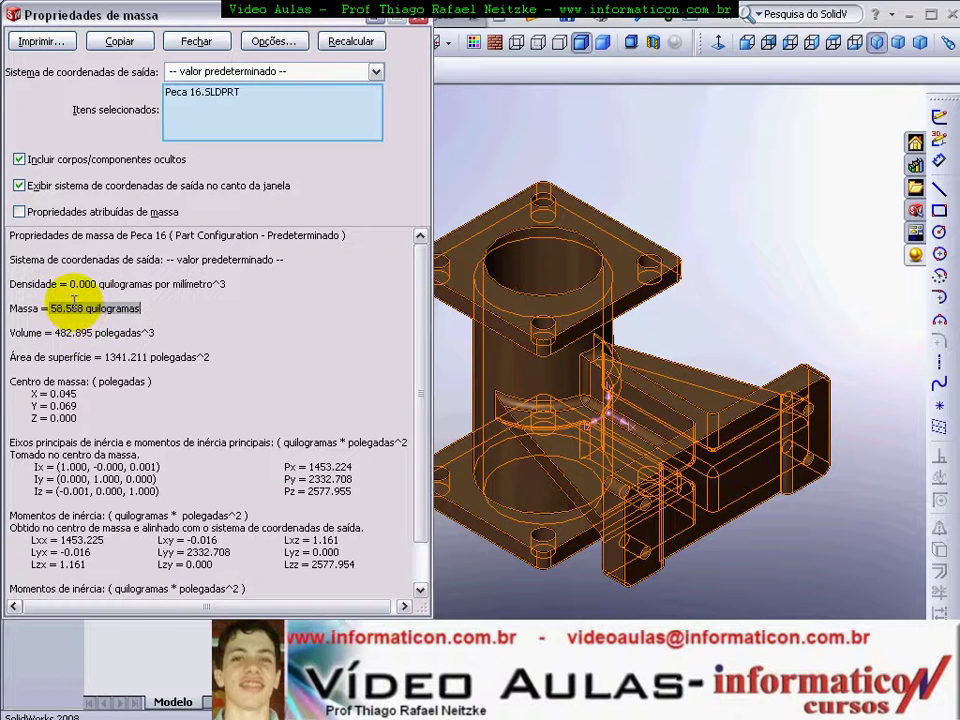
click(273, 41)
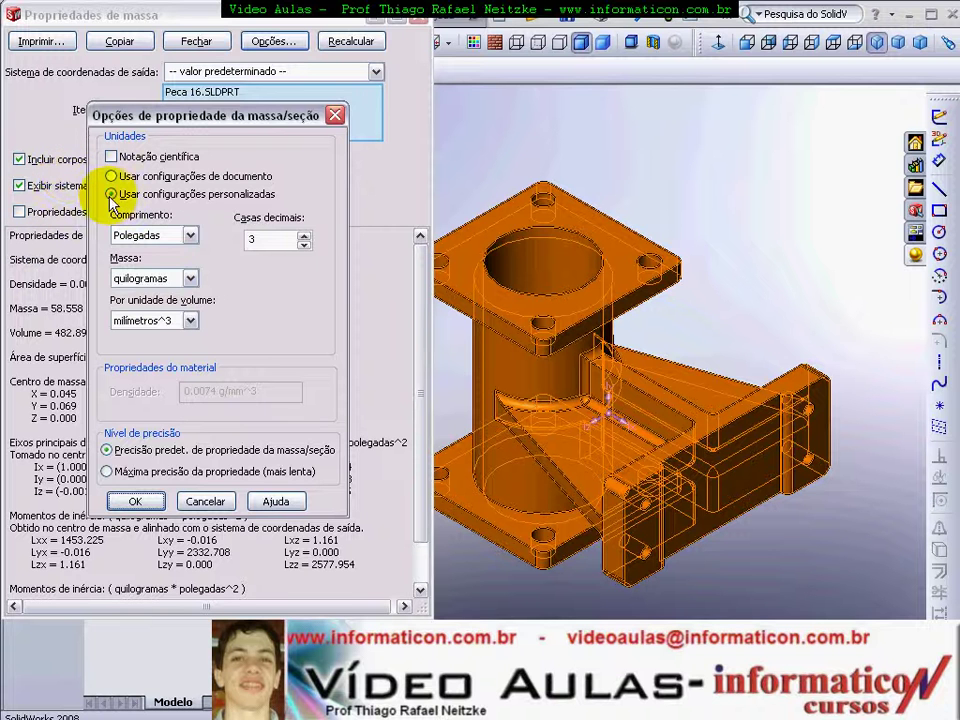
click(115, 177)
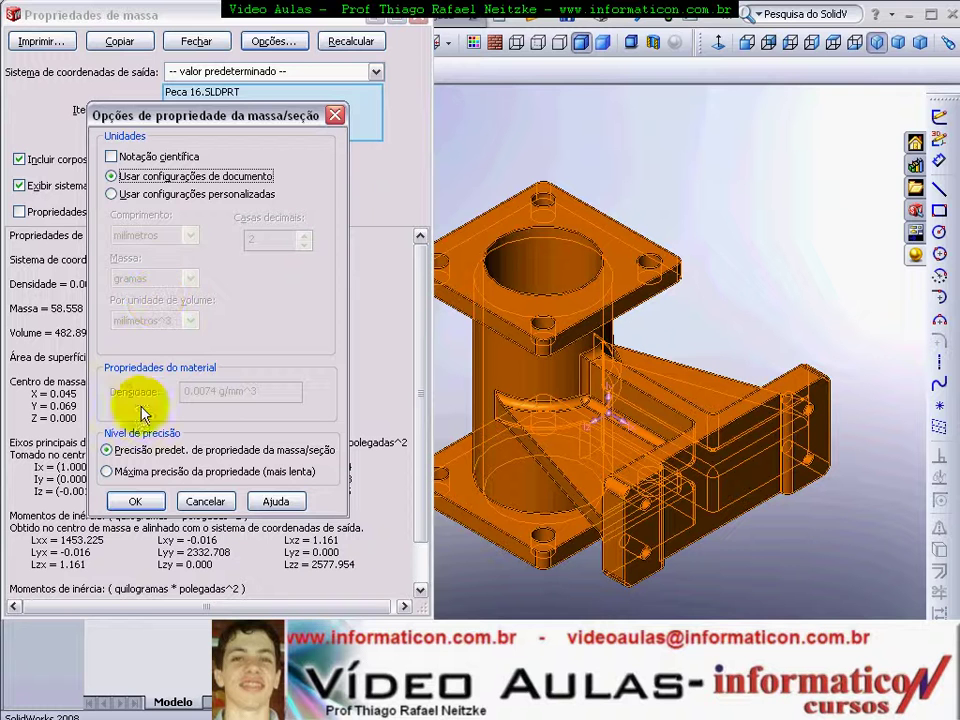
click(153, 196)
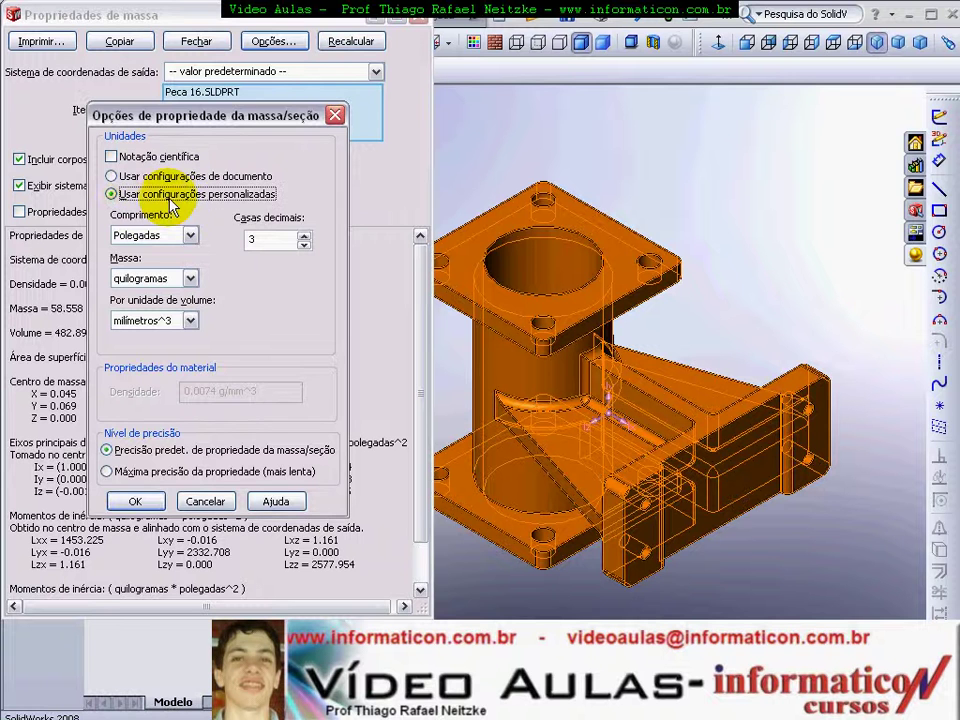
click(189, 237)
click(190, 278)
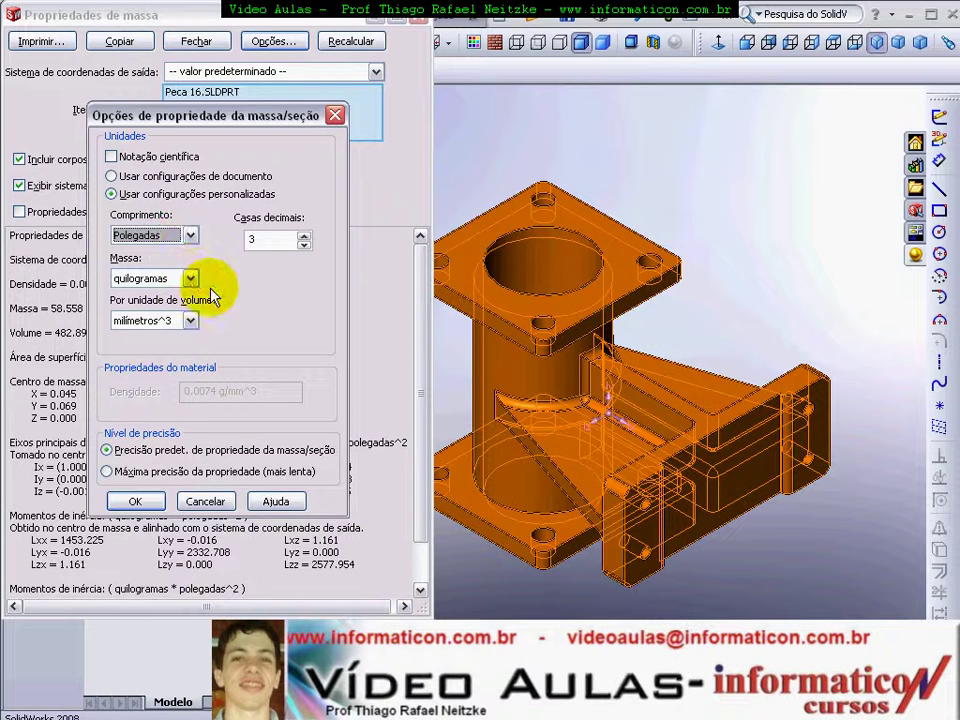
click(190, 278)
click(190, 278)
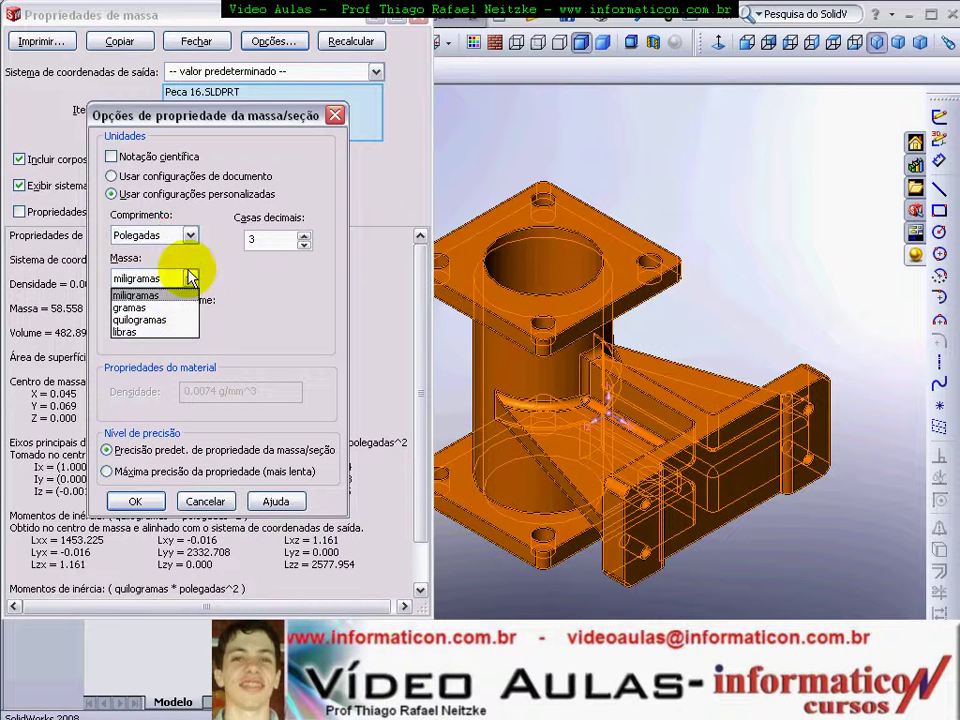
click(189, 319)
click(190, 320)
click(190, 320)
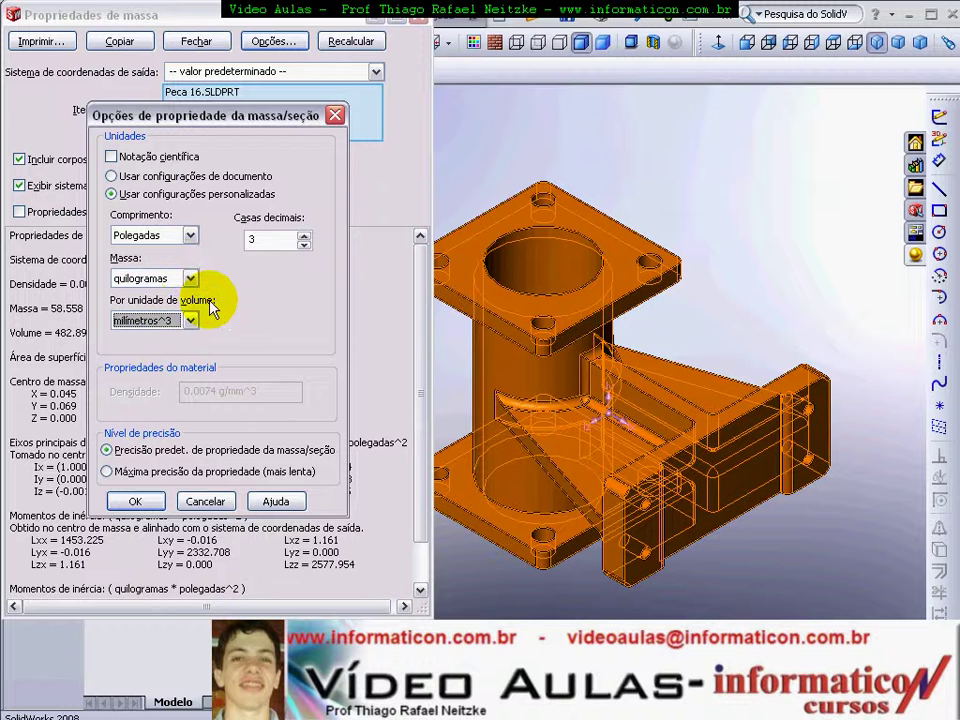